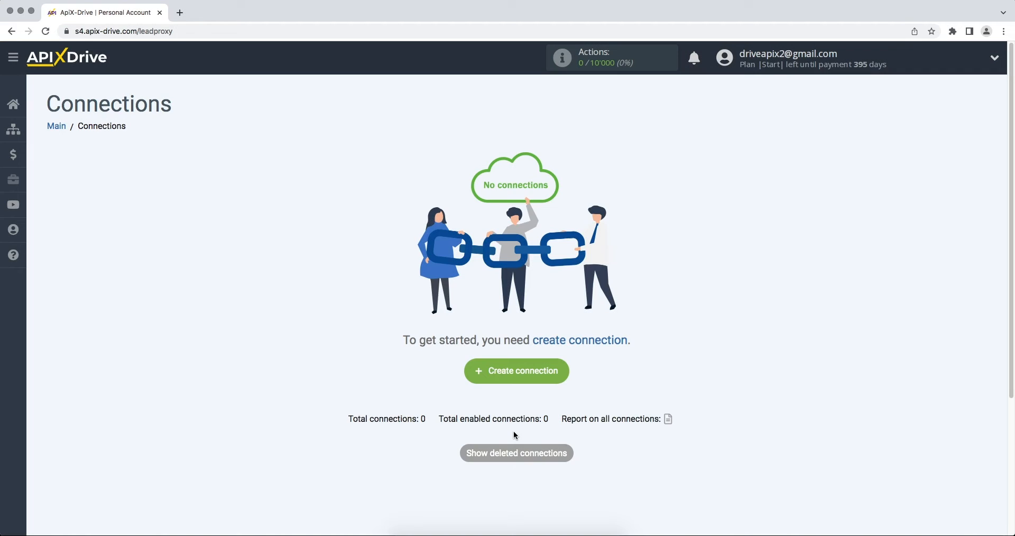
Step: Create a new connection with Smartsheet as the data source
left_click(478, 375)
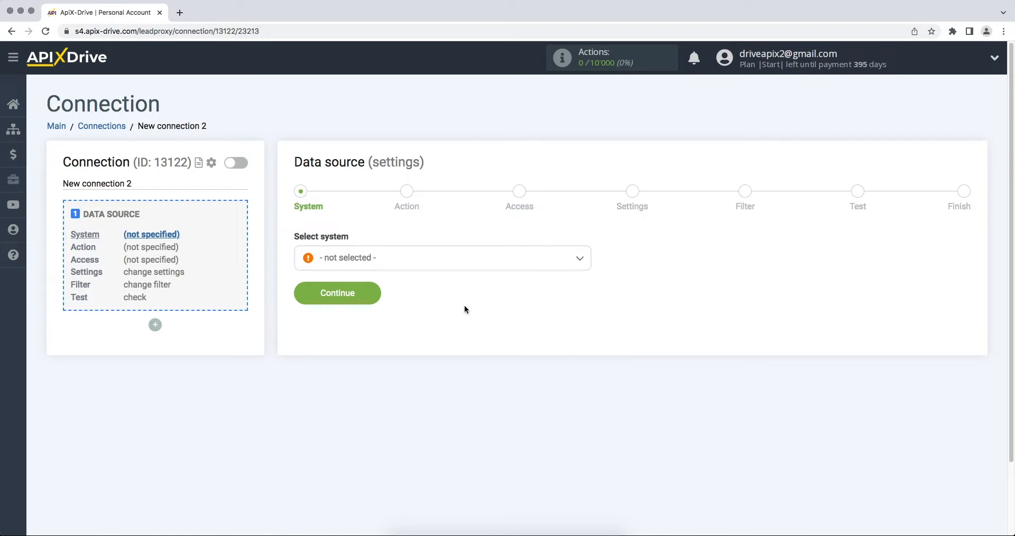
left_click(461, 263)
left_click_drag(587, 277, 595, 406)
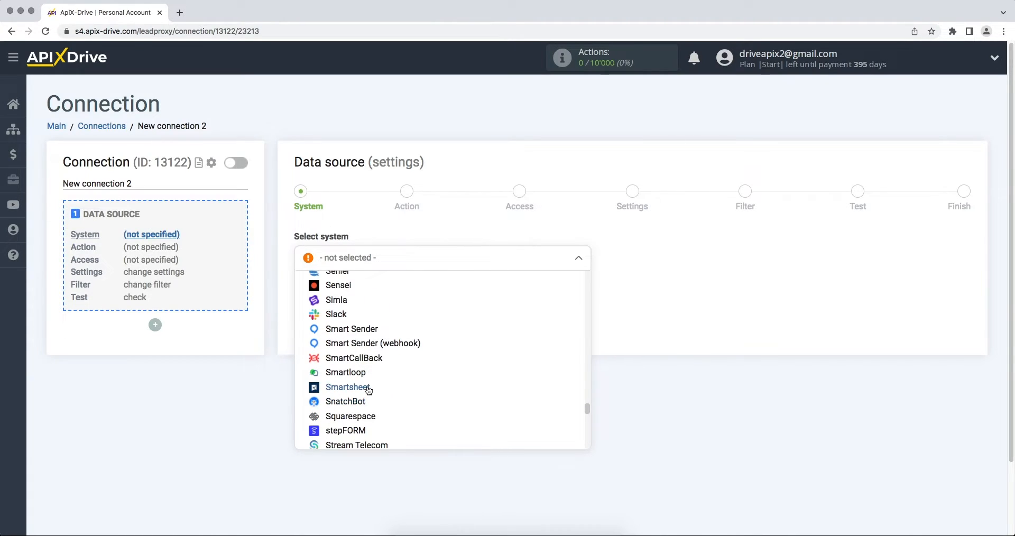
left_click(370, 388)
left_click(299, 295)
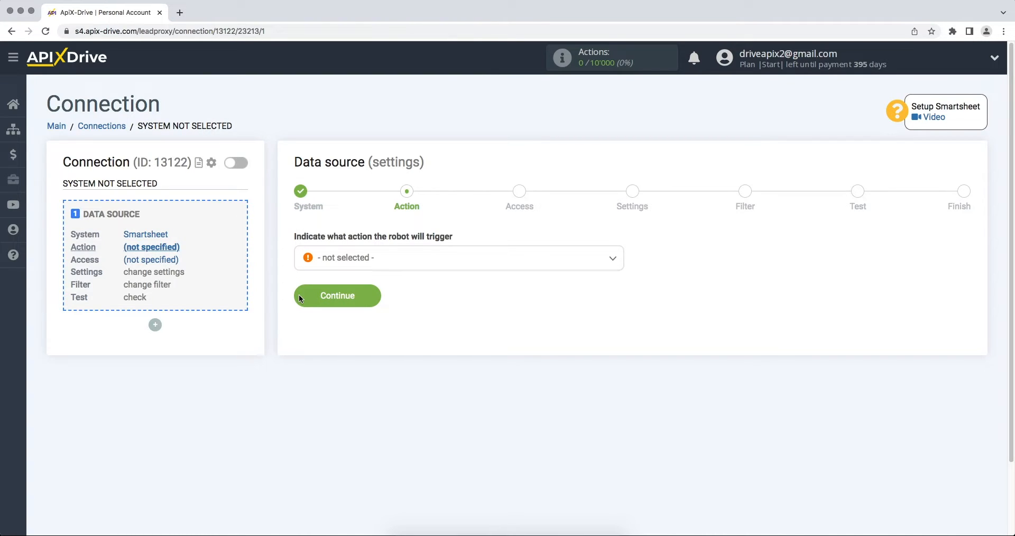
Step: Choose Get ROWS (new) as the action and begin connecting a Smartsheet account
left_click(333, 265)
left_click(340, 324)
left_click(296, 299)
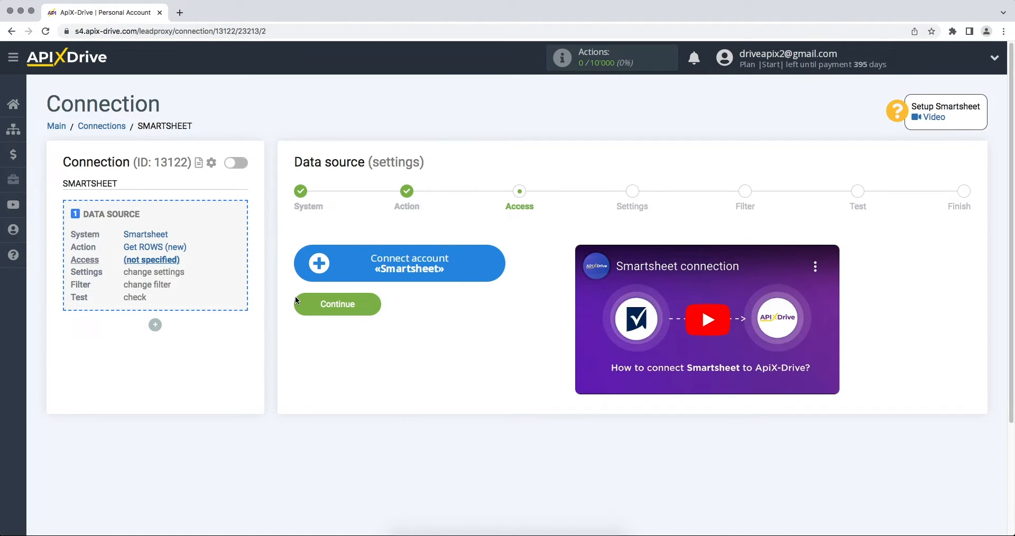
left_click(311, 278)
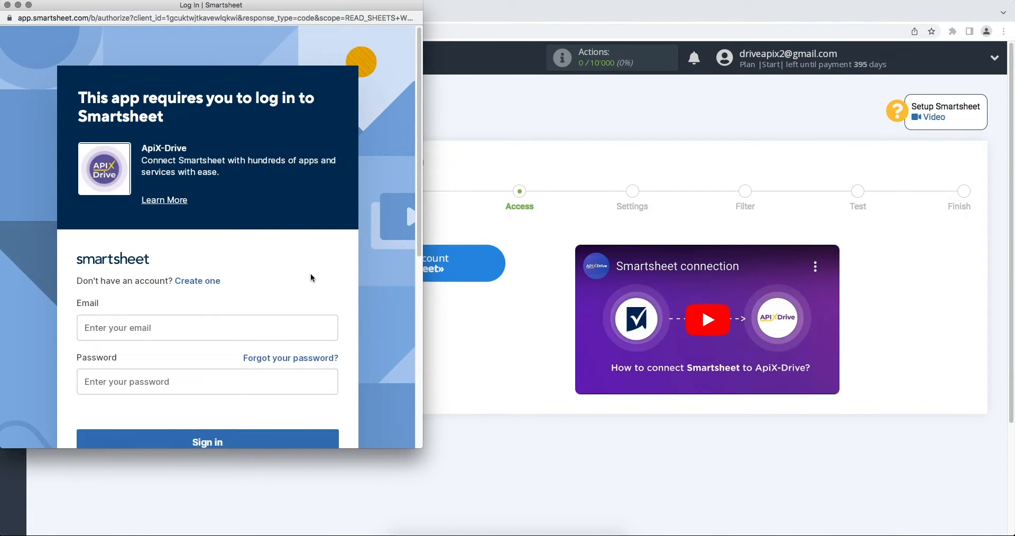
Step: Sign in to Smartsheet with the account e-mail and password, then allow ApiX-Drive access
left_click(263, 326)
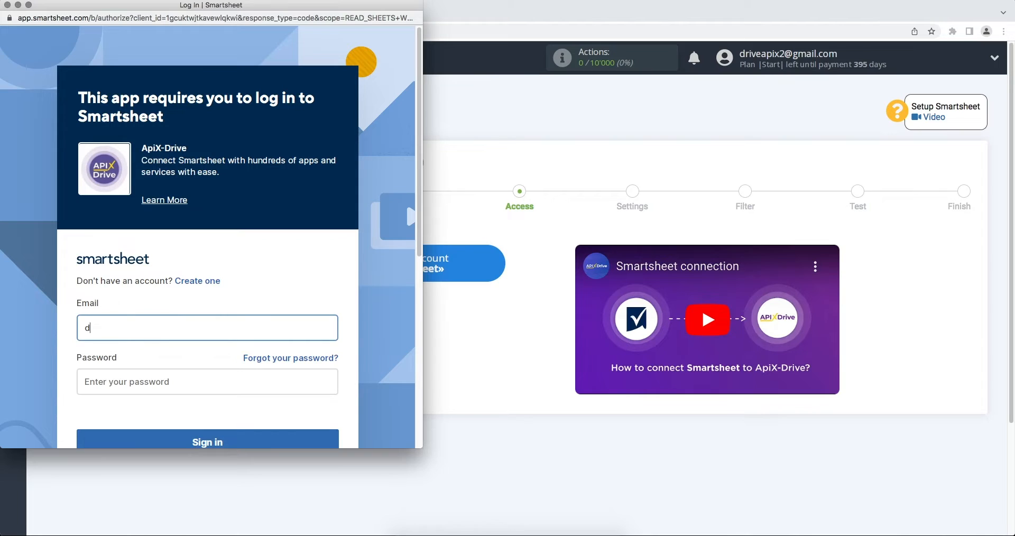
left_click(266, 386)
type("••••••")
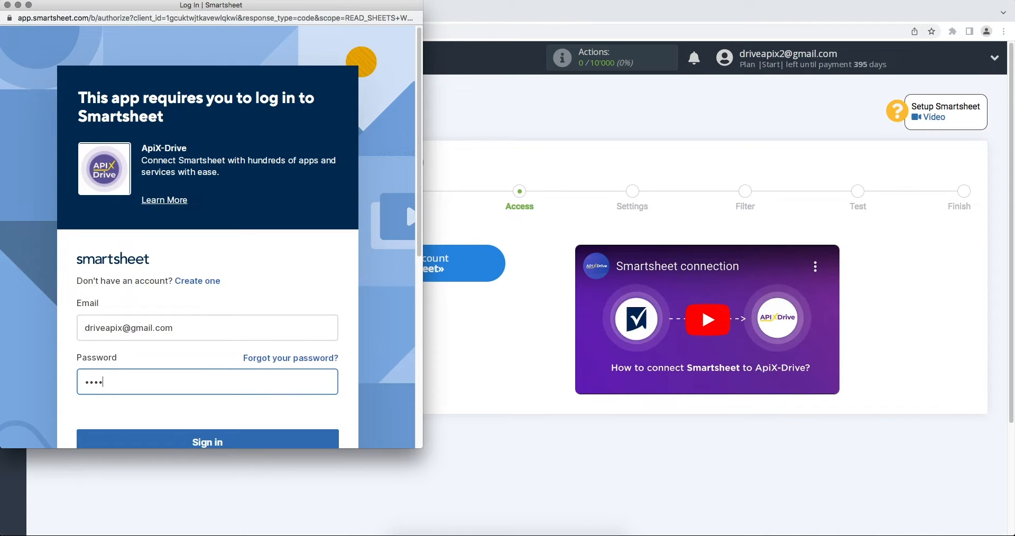
type("••••••")
scroll(211, 238, "down", 1)
left_click(267, 422)
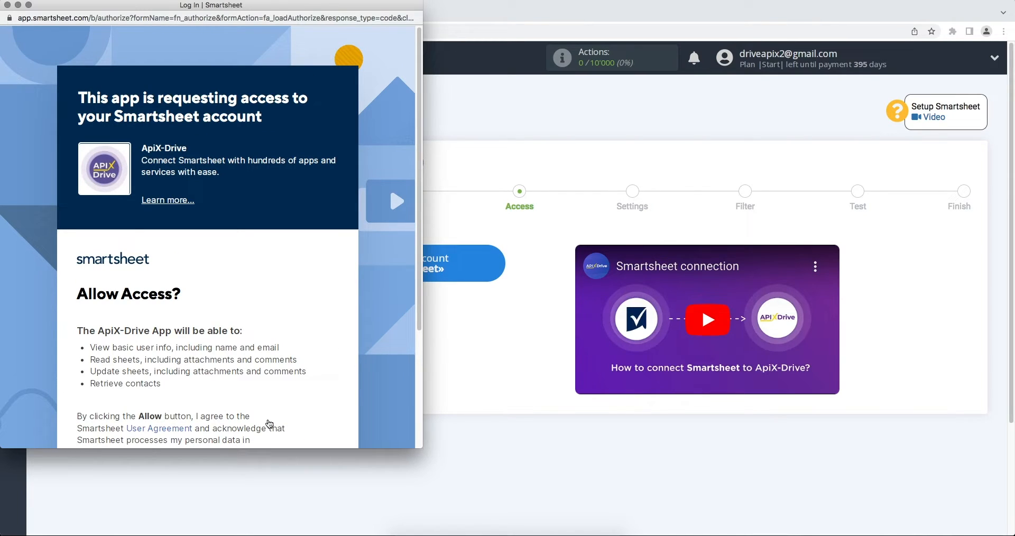
scroll(282, 420, "down", 3)
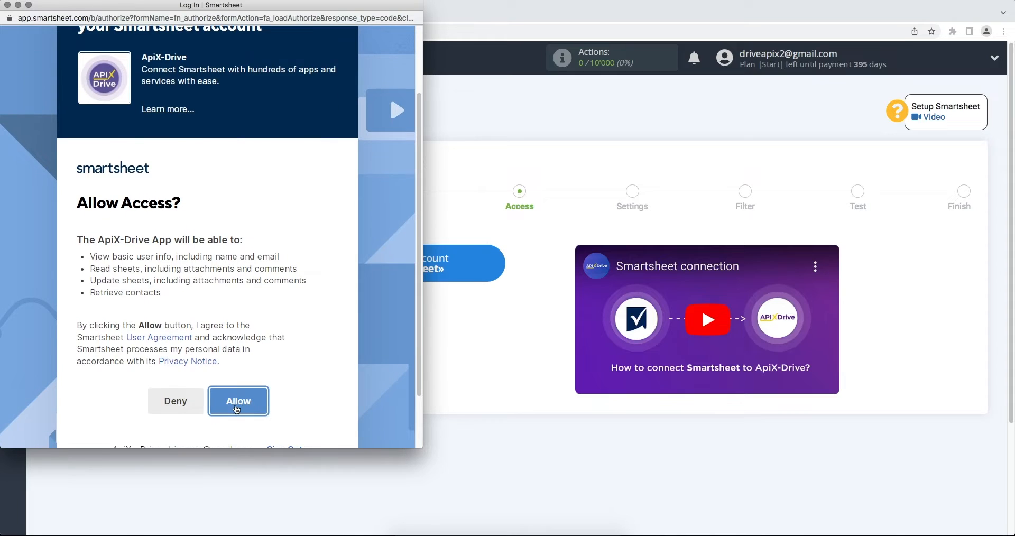
left_click(235, 404)
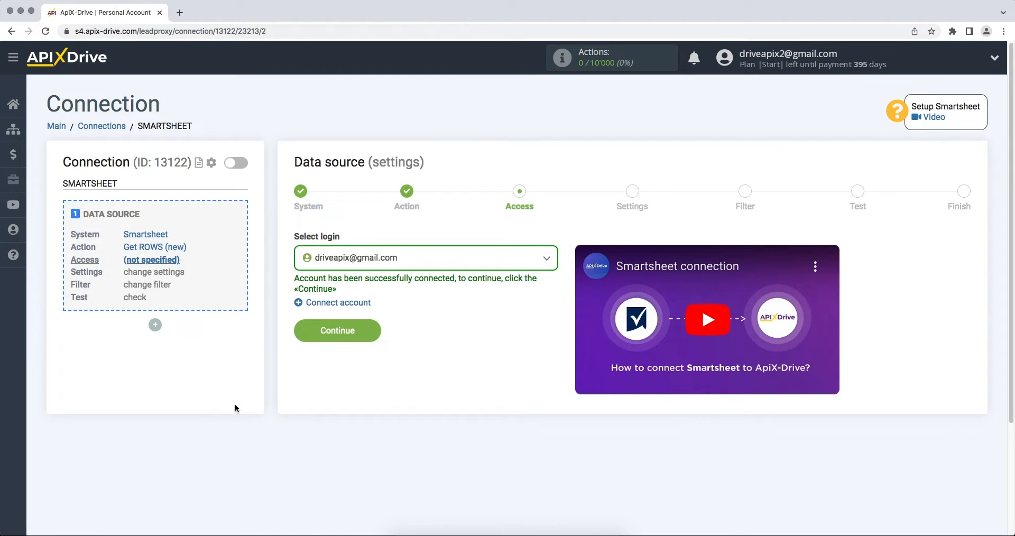
Step: Select the connected Smartsheet login for the data source
left_click(348, 262)
left_click(347, 341)
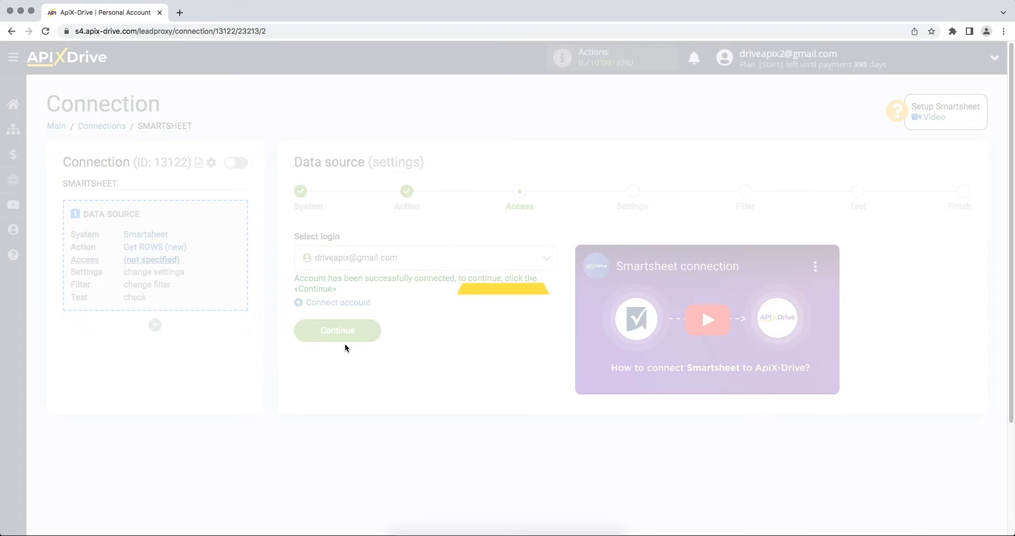
left_click(302, 331)
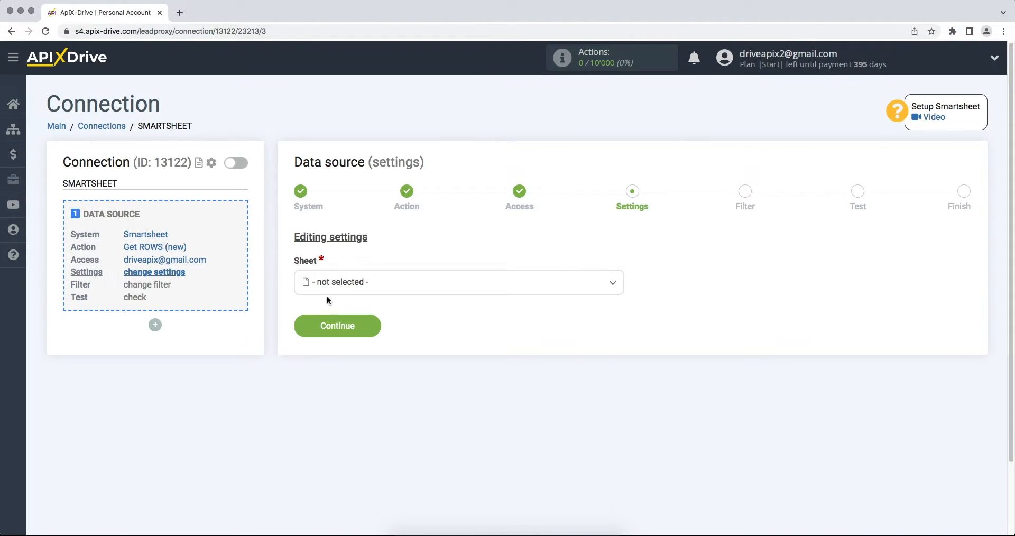
Step: Read from the ApiX-Drive sheet with no filter and accept the loaded test data
left_click(336, 290)
left_click(343, 350)
left_click(303, 328)
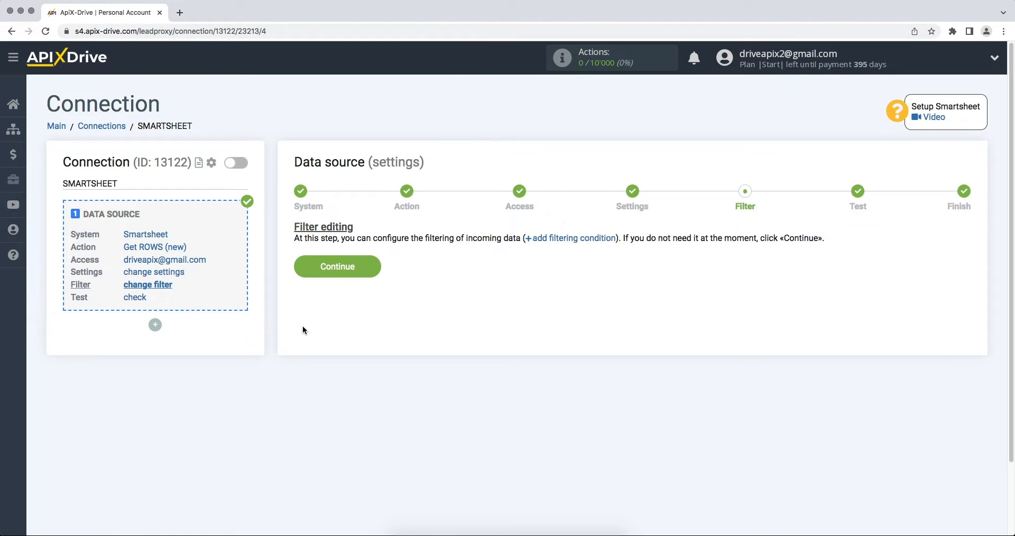
left_click(304, 269)
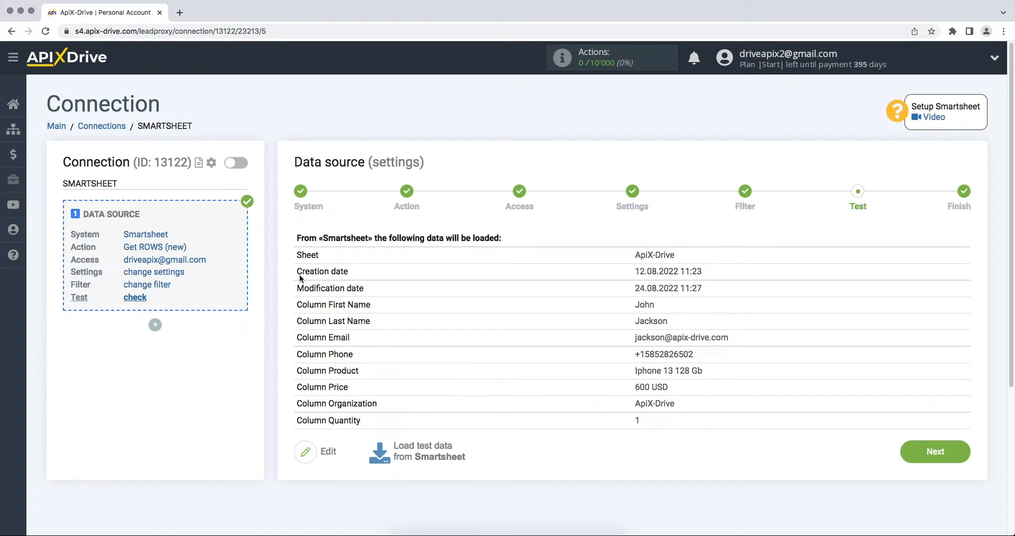
left_click(910, 453)
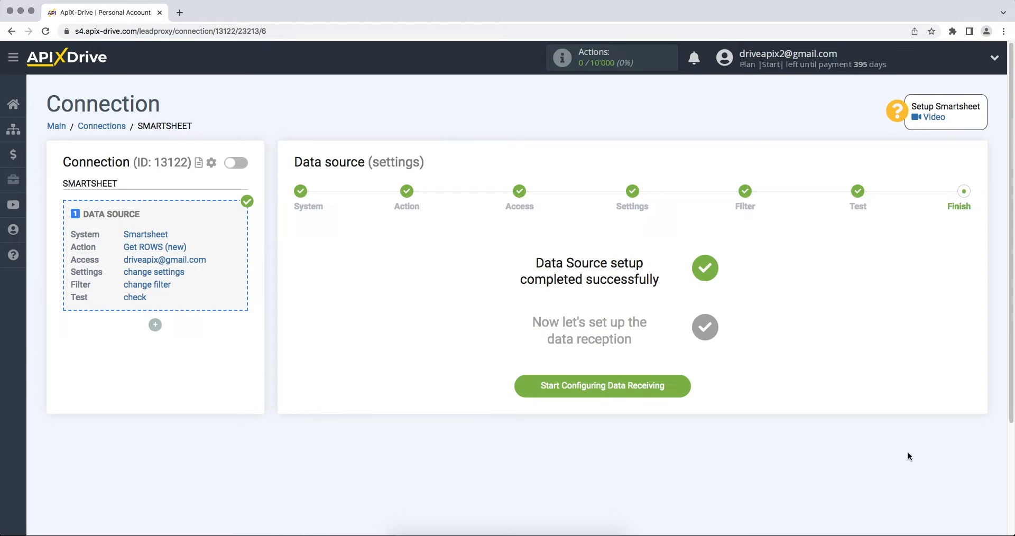
Step: Start configuring data receiving with Sendinblue as the destination system
left_click(555, 392)
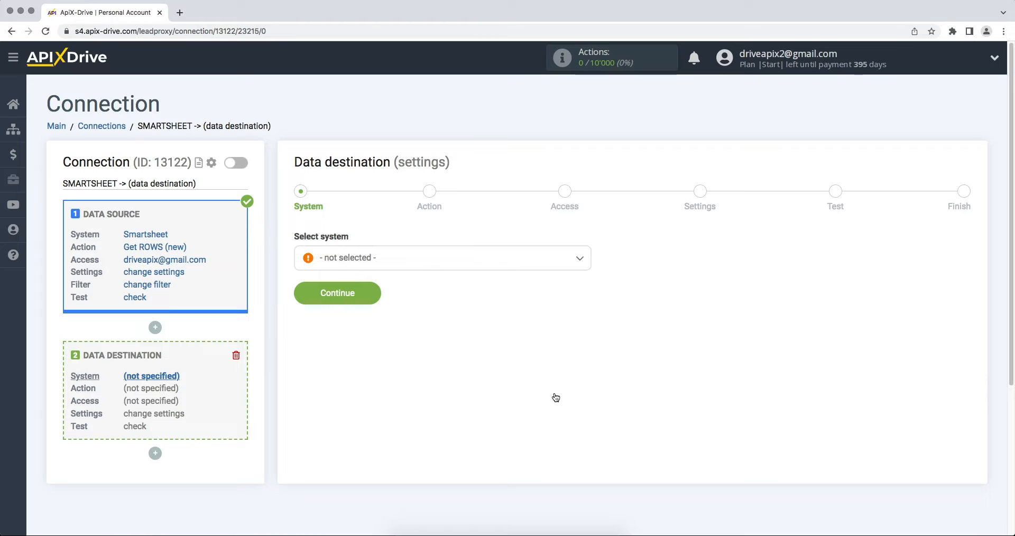
left_click(507, 264)
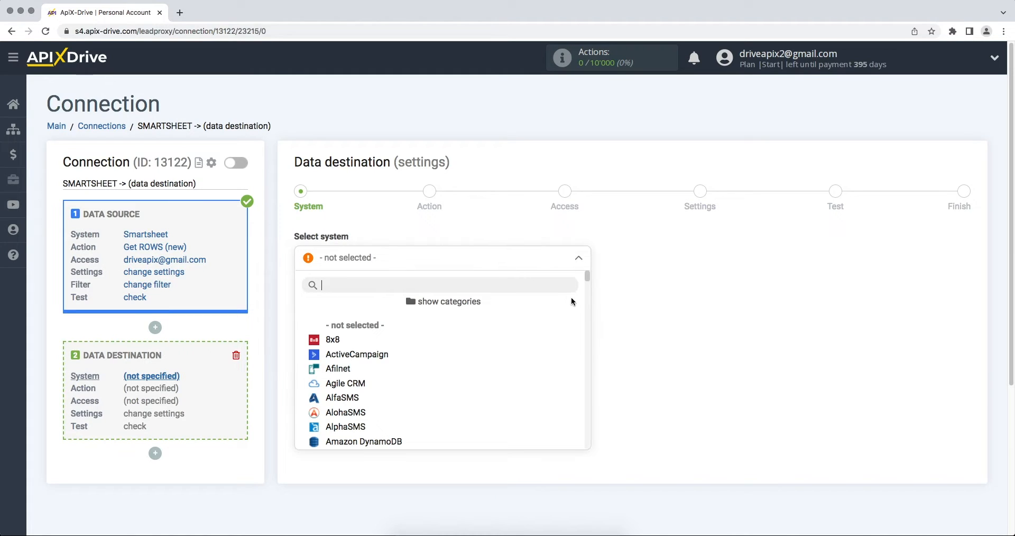
left_click_drag(588, 284, 589, 393)
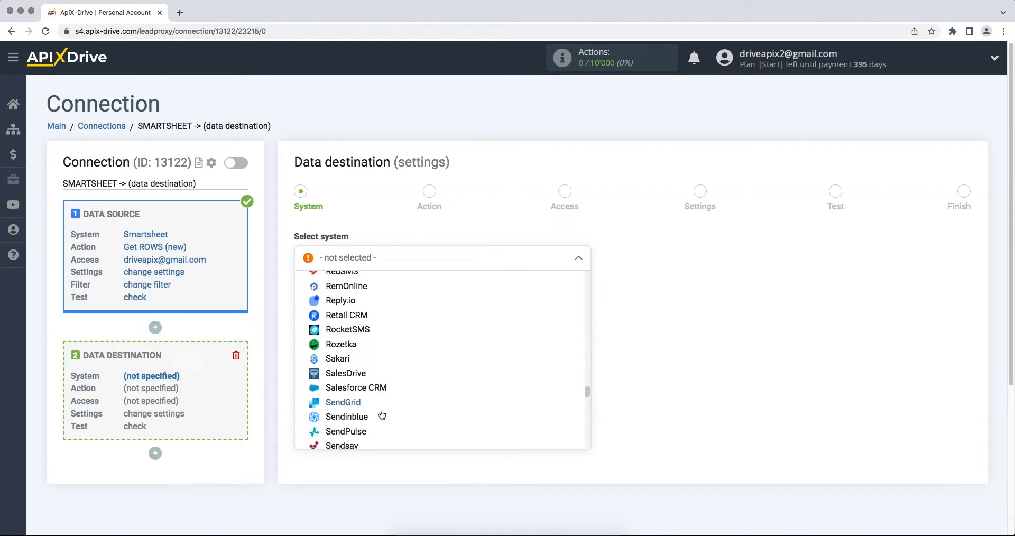
left_click(357, 416)
left_click(300, 300)
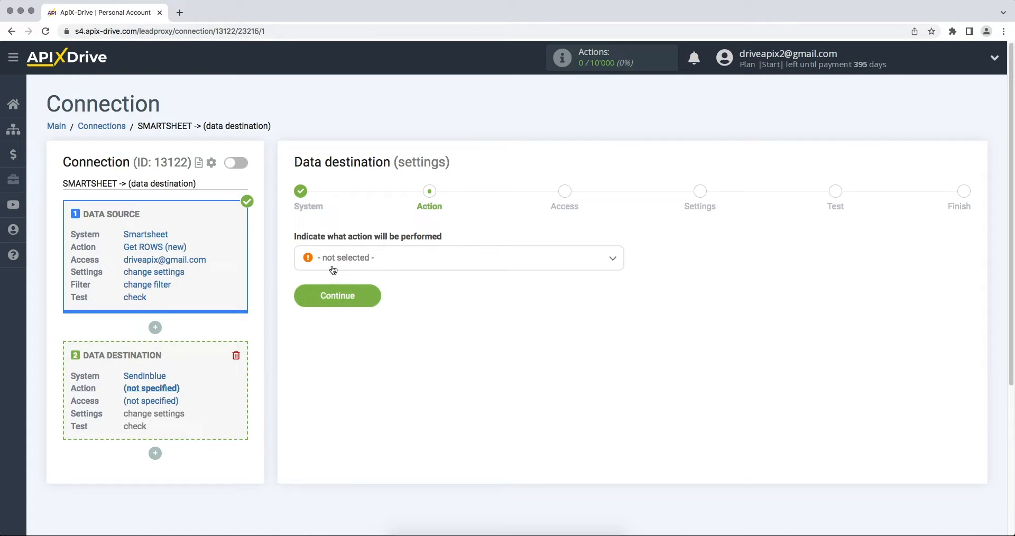
Step: Choose Add / Update CONTACT as the action and begin connecting a Sendinblue account
left_click(332, 265)
left_click(342, 325)
left_click(309, 302)
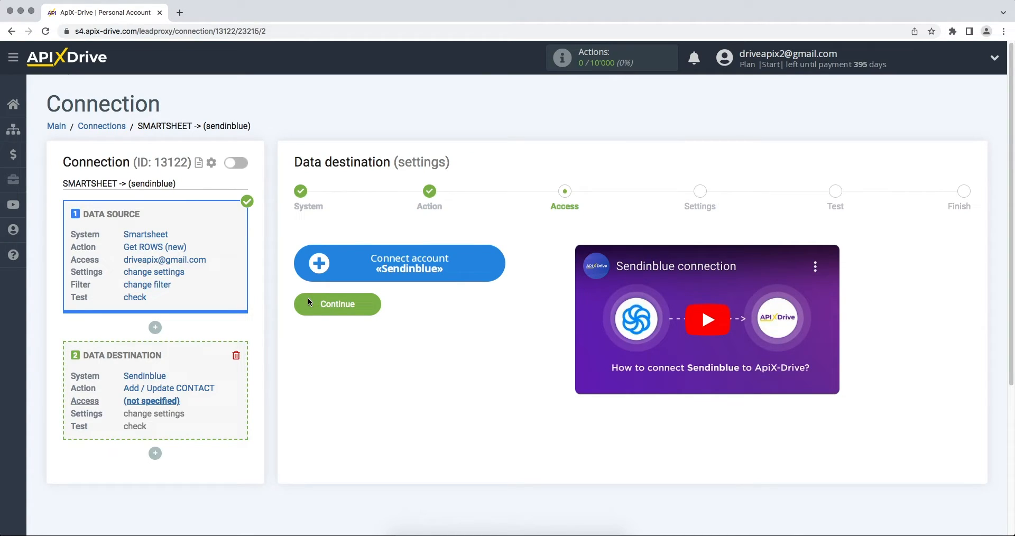
left_click(316, 269)
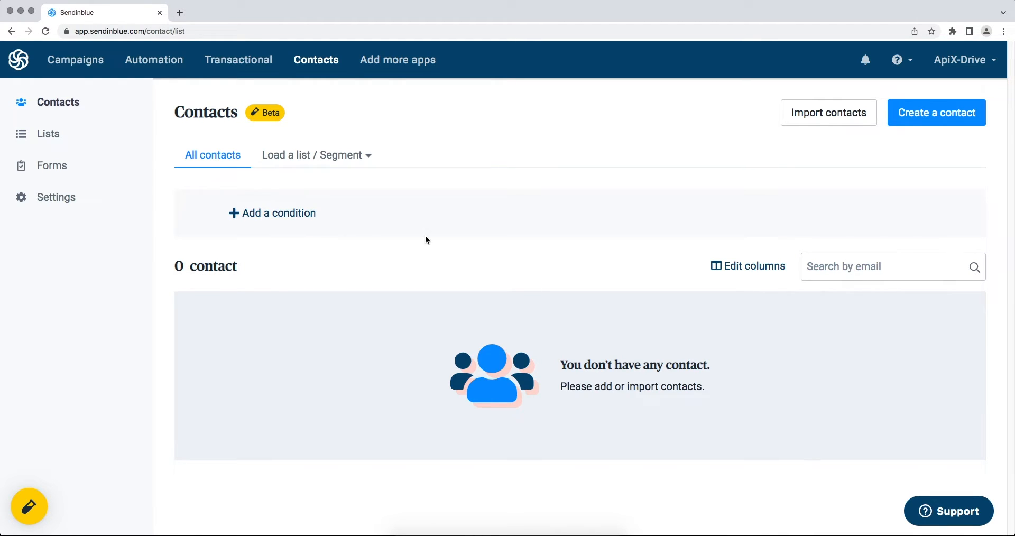
Step: Generate a new Sendinblue API key named 'ApiX-Drive' in the SMTP & API settings
left_click(952, 61)
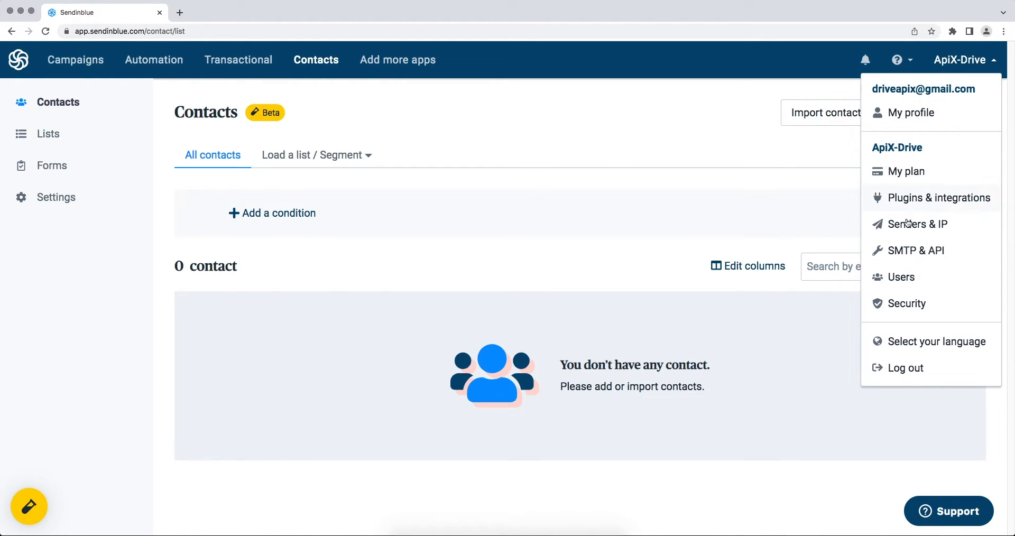
left_click(908, 246)
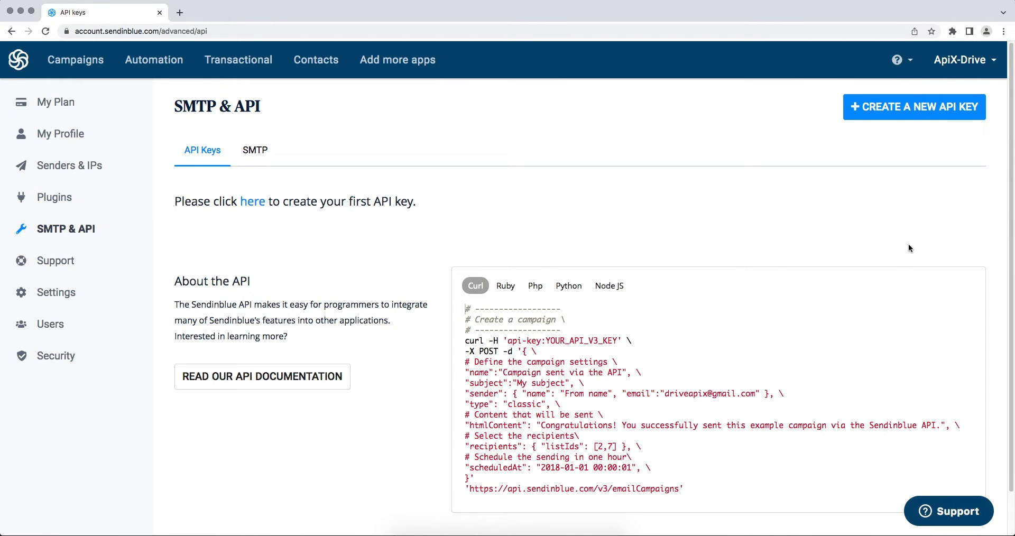
left_click(854, 112)
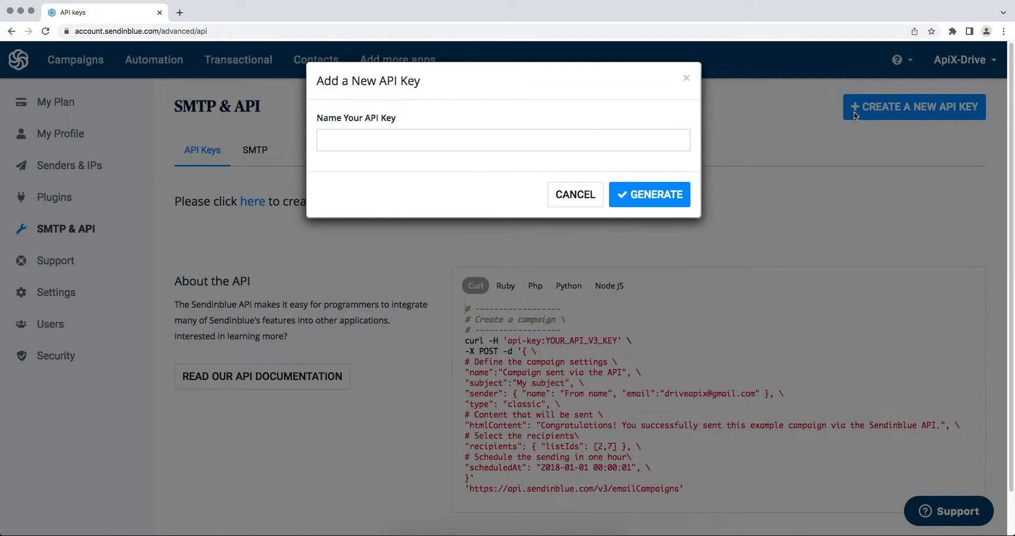
type("A")
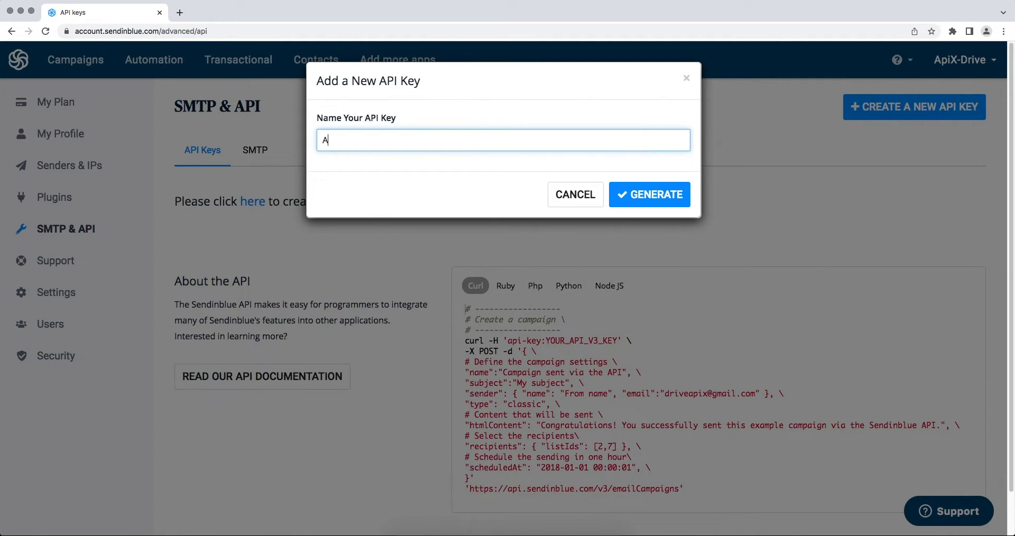
type("piX-Drive")
left_click(682, 197)
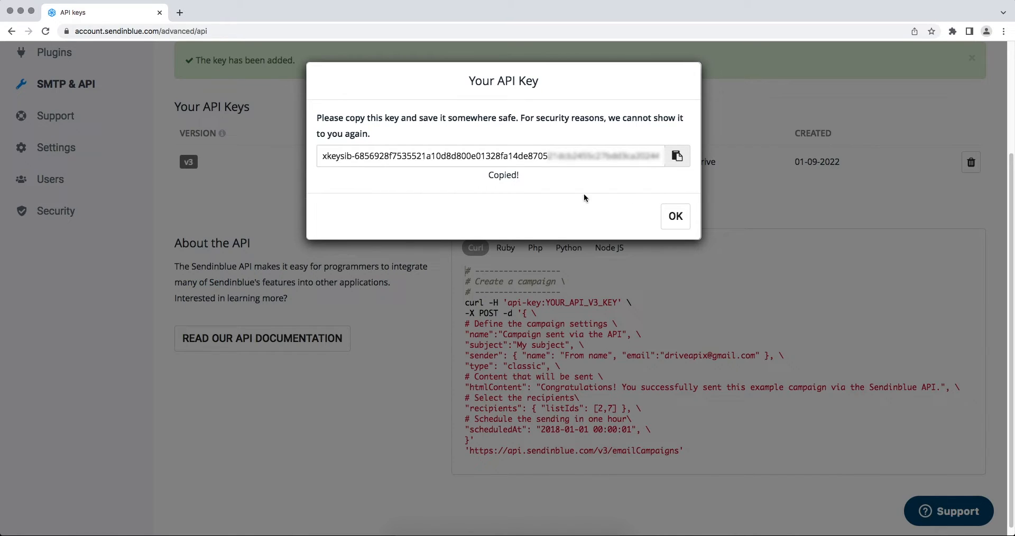
Step: Copy the new API key and paste it into ApiX-Drive's API Key field
left_click_drag(321, 156, 662, 161)
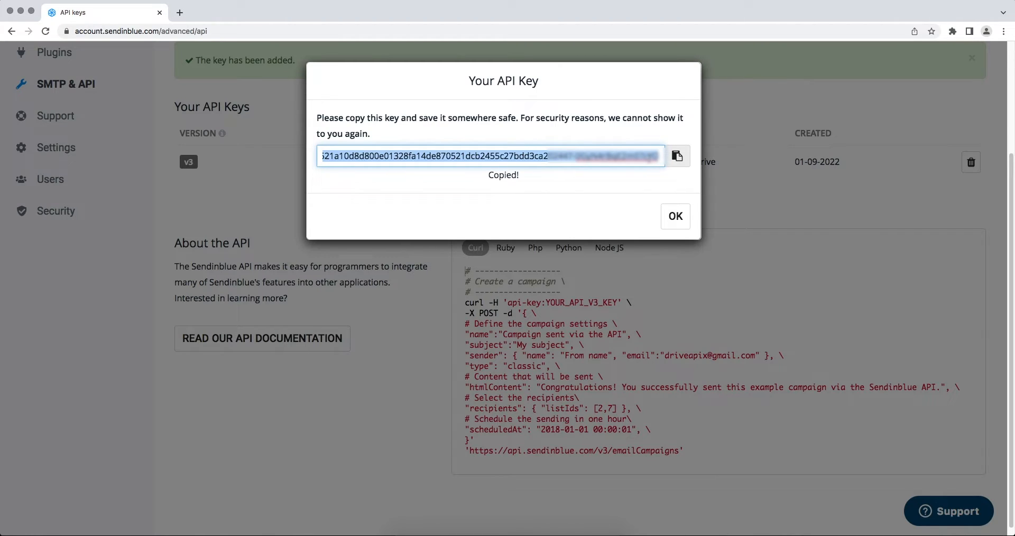
right_click(649, 160)
left_click(662, 232)
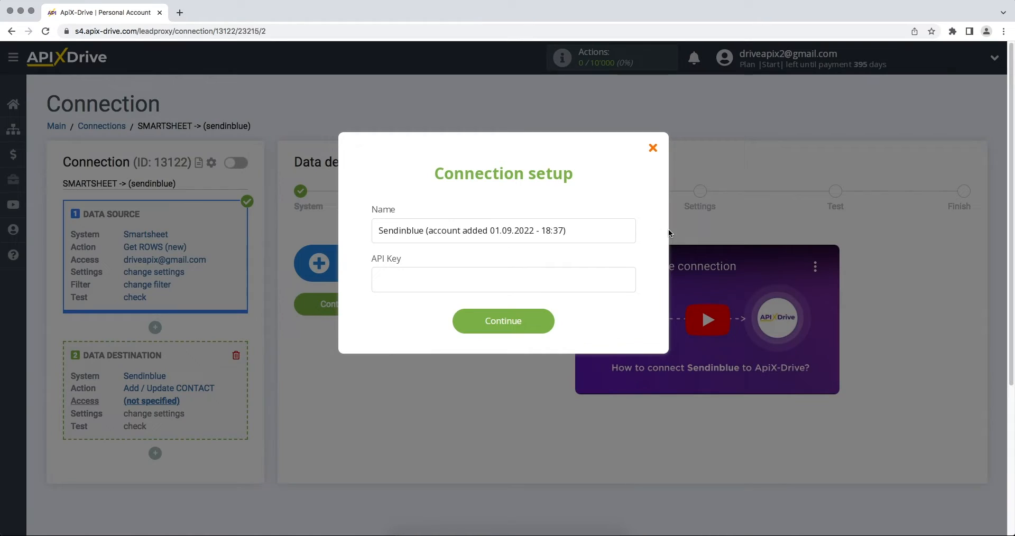
right_click(540, 270)
left_click(553, 339)
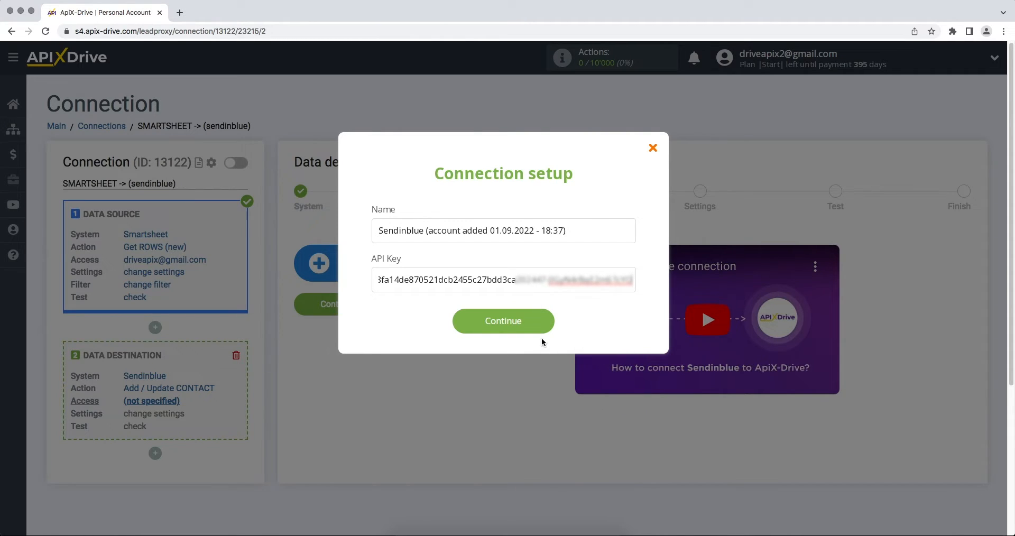
Step: Save the Sendinblue account with the pasted API key, select it as the login, and continue
left_click(463, 325)
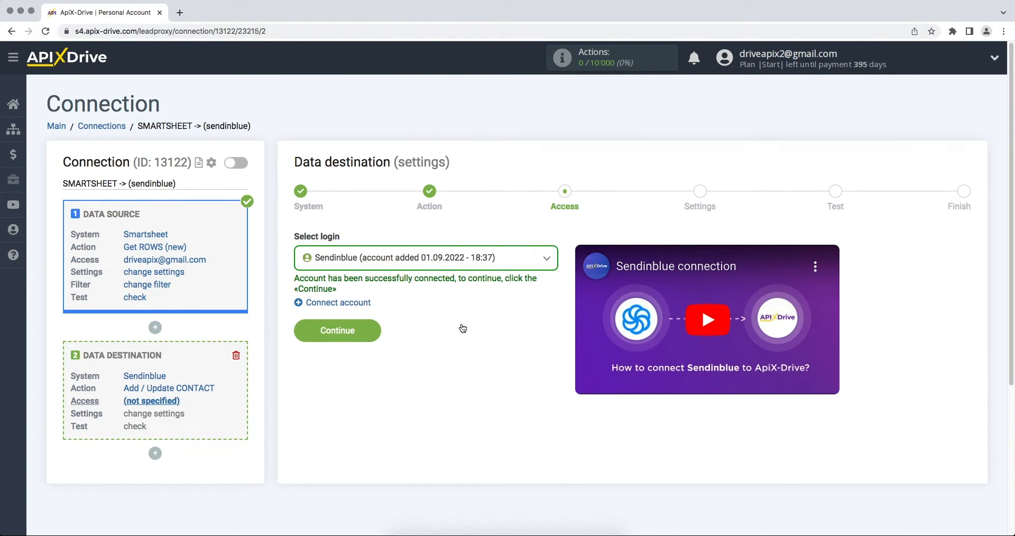
left_click(453, 258)
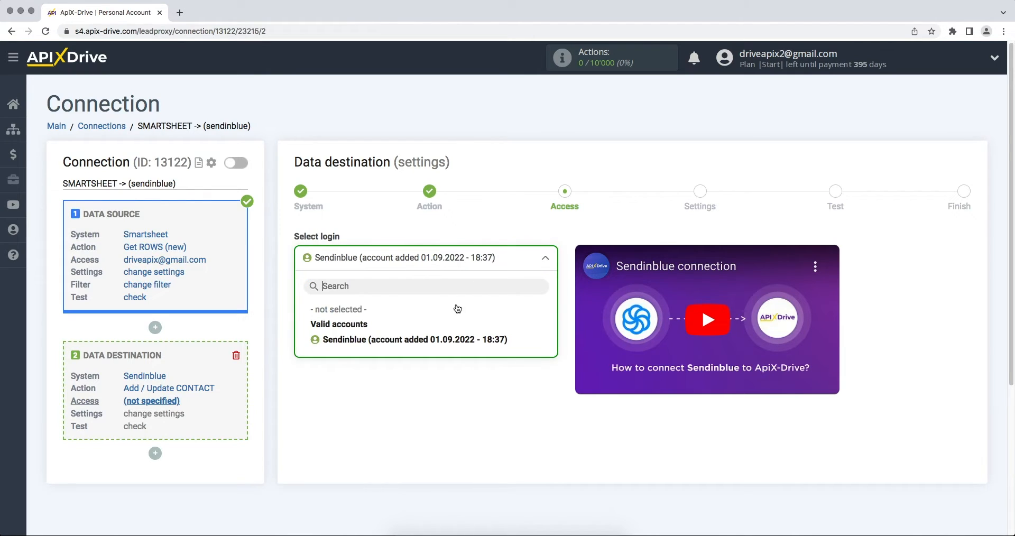
left_click(456, 336)
left_click(302, 331)
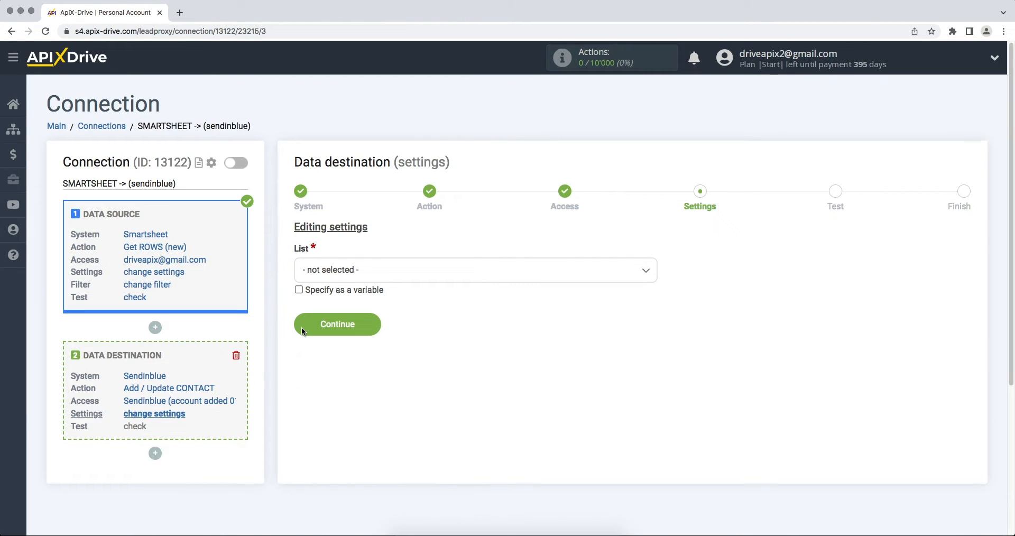
Step: Choose the ApiX-Drive list and map Column Email to E-mail and Column First Name to FIRSTNAME
left_click(334, 273)
left_click(333, 338)
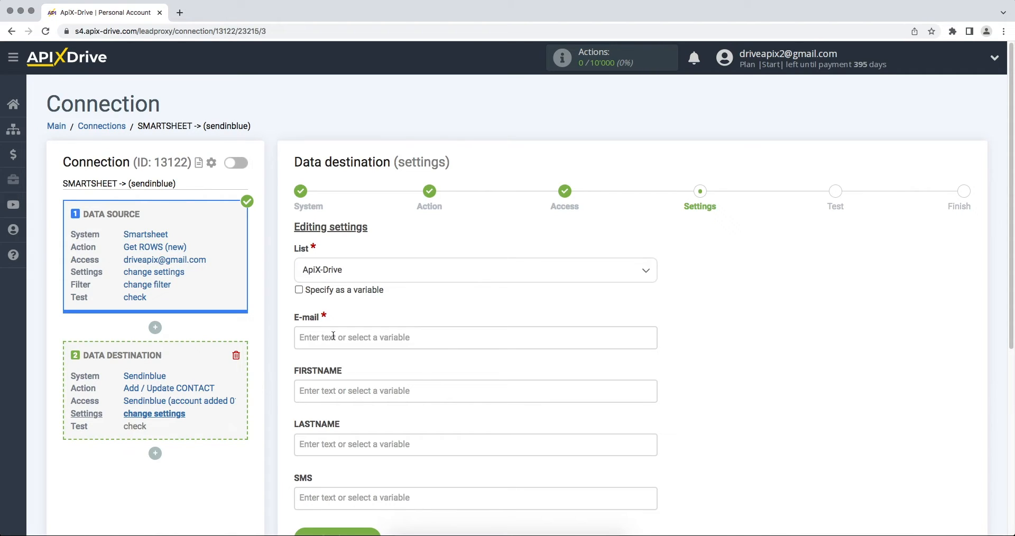
left_click(309, 336)
left_click(370, 368)
left_click(332, 189)
scroll(349, 253, "down", 2)
left_click(379, 382)
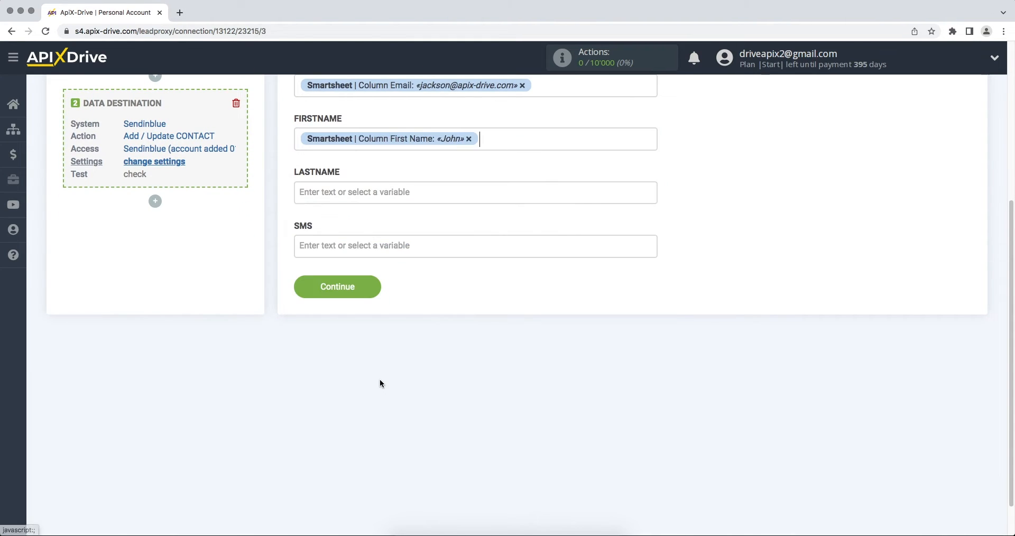
Step: Map Column Last Name to LASTNAME and Column Phone to SMS, then save the mapping
left_click(353, 192)
scroll(382, 326, "down", 2)
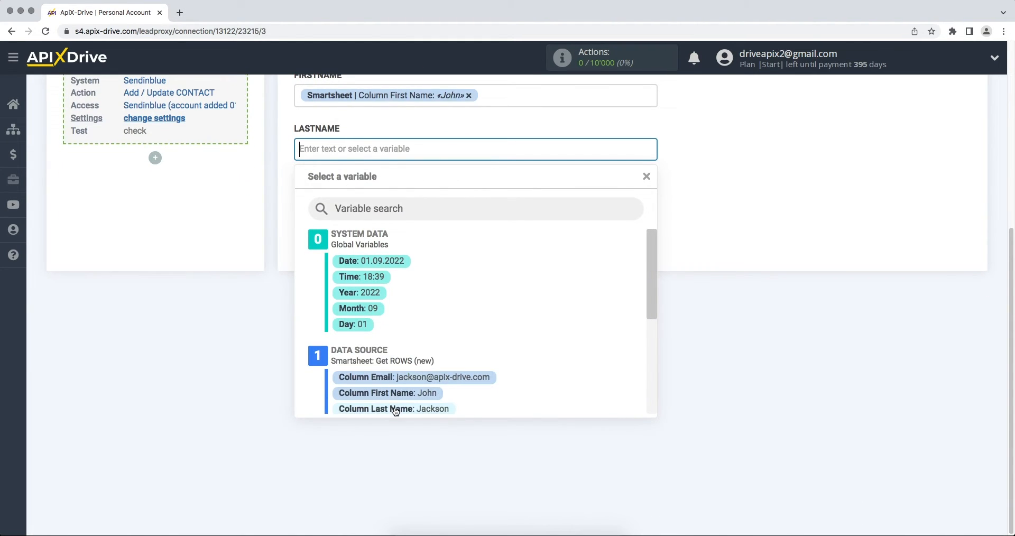
left_click(394, 410)
left_click(356, 202)
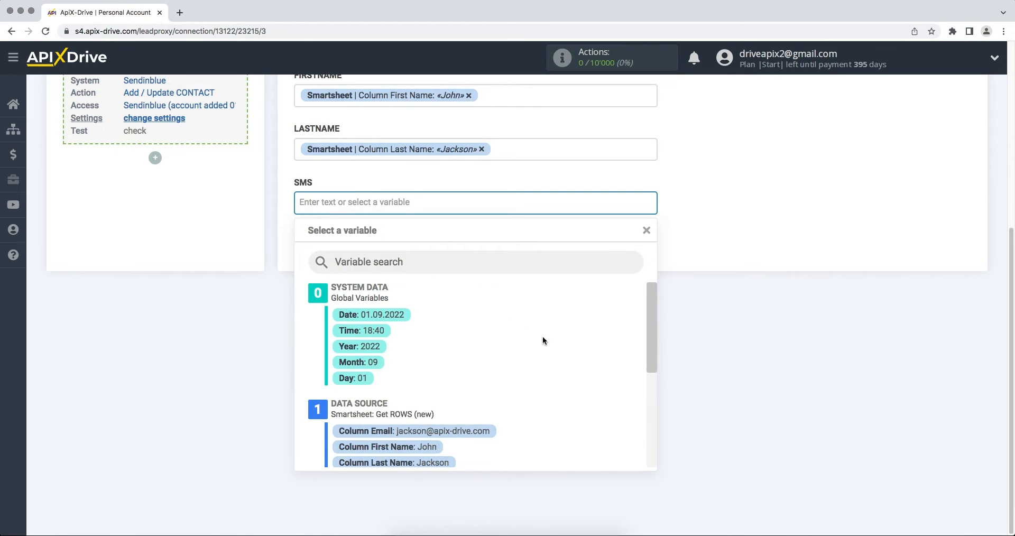
left_click_drag(652, 302, 658, 362)
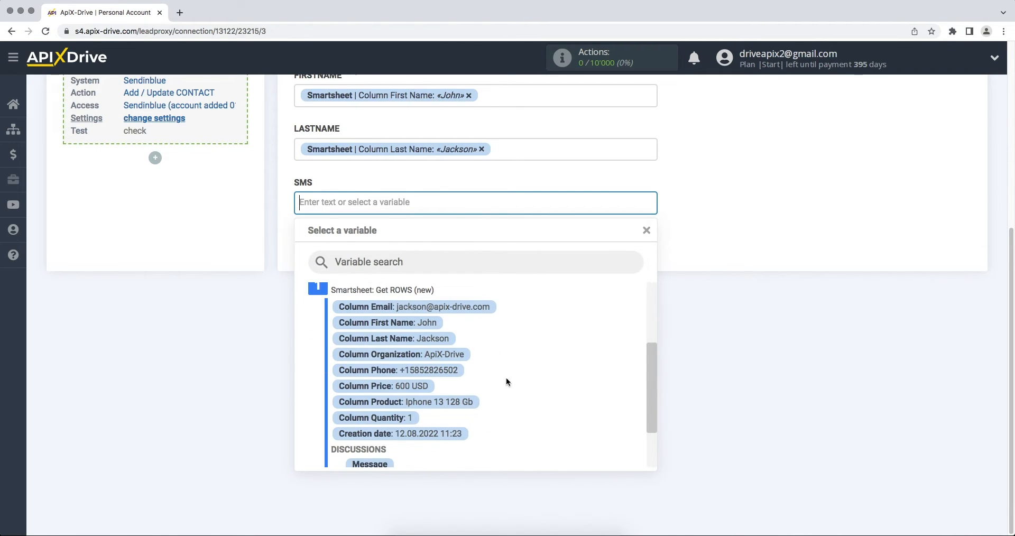
left_click(460, 373)
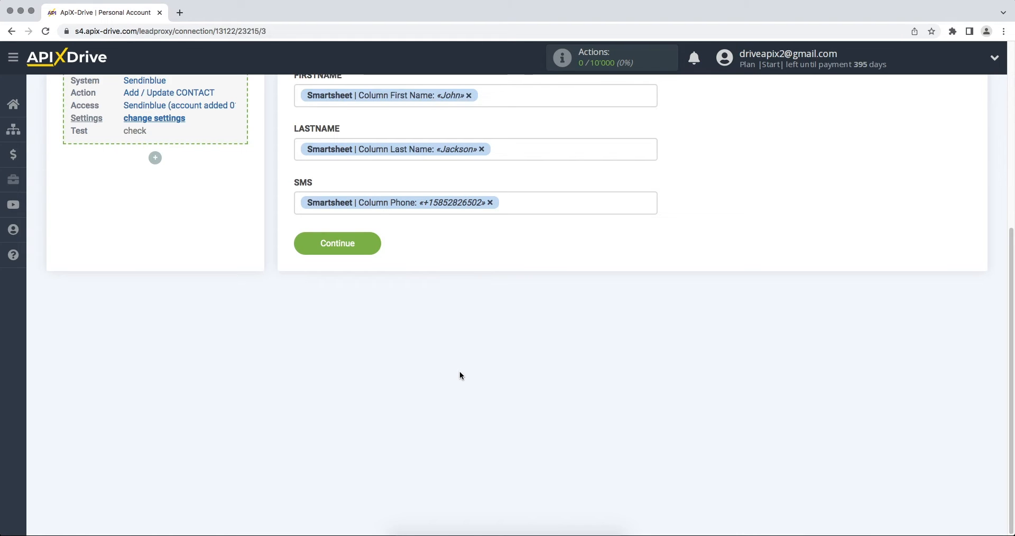
left_click(301, 244)
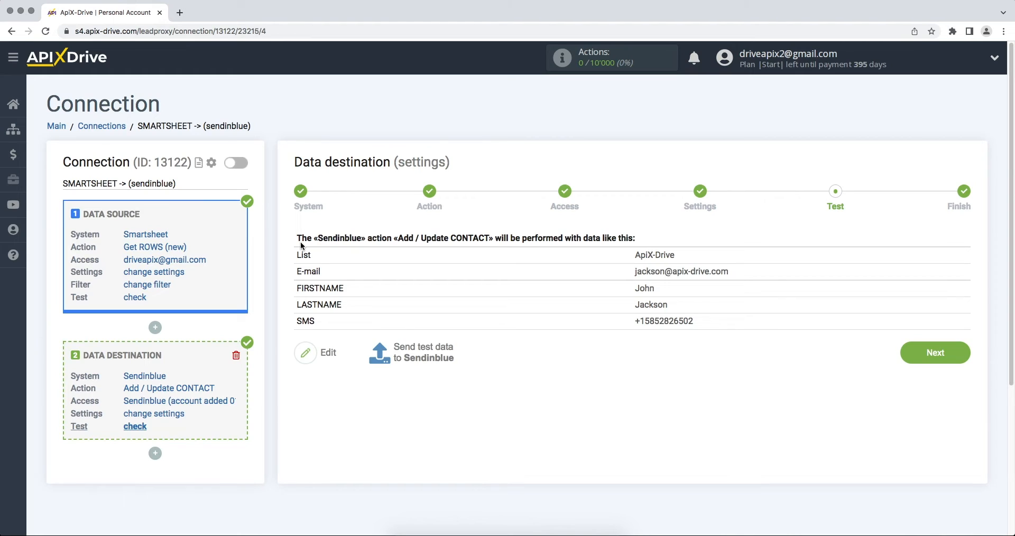
Step: Send the test contact to Sendinblue, check its record, and advance to the final step
left_click(393, 344)
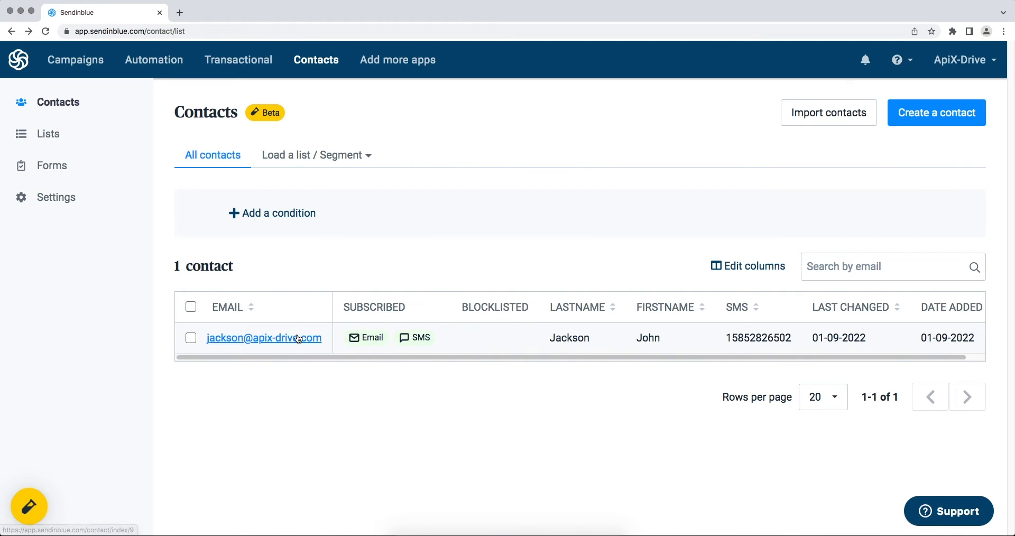
left_click(299, 339)
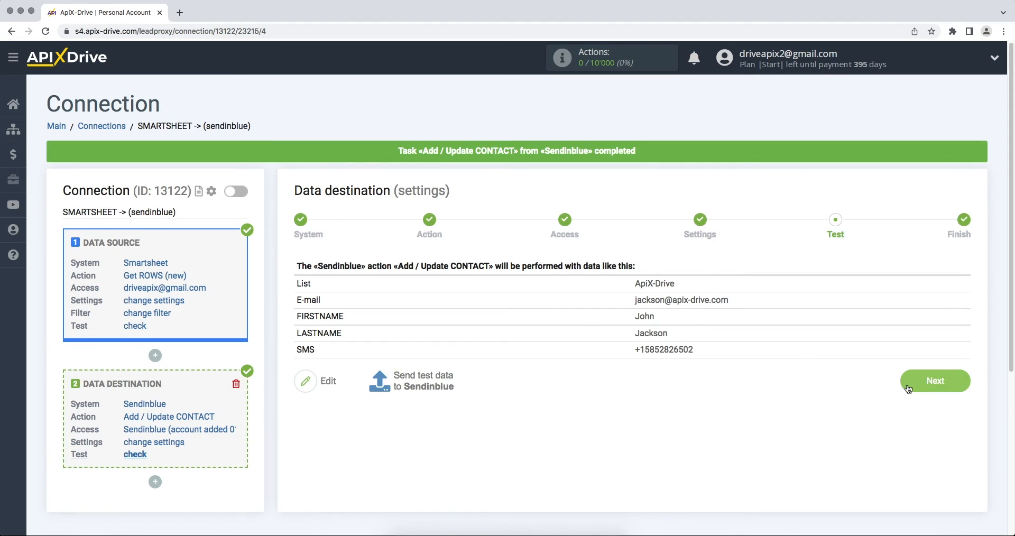
left_click(906, 385)
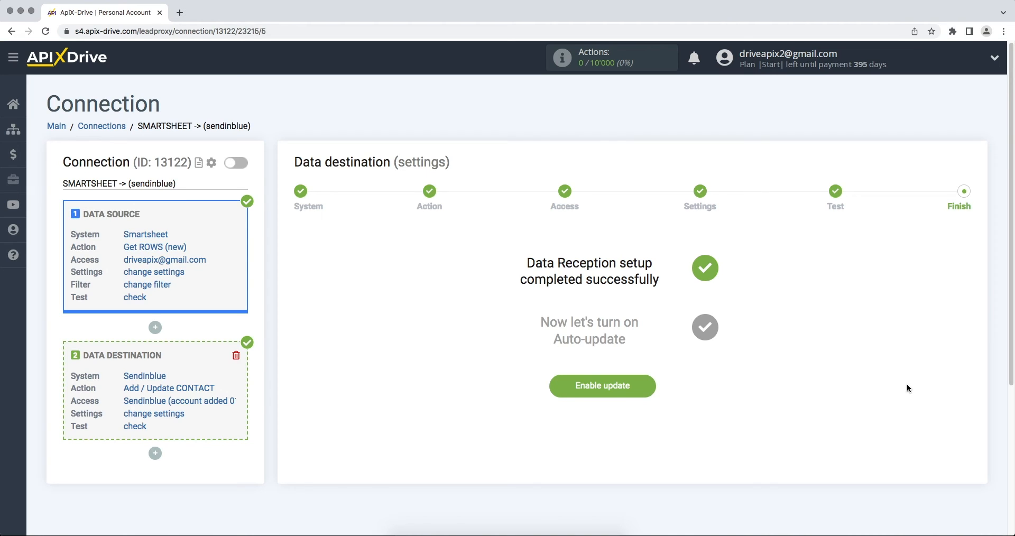
Step: Enable auto-update and set the connection's update interval to 5 minutes
left_click(577, 392)
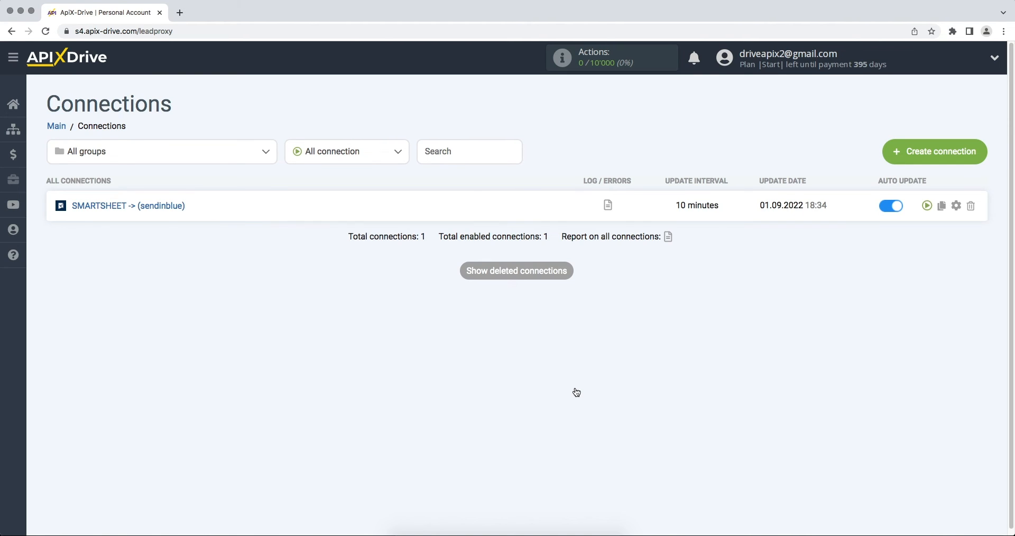
left_click(956, 206)
left_click(619, 306)
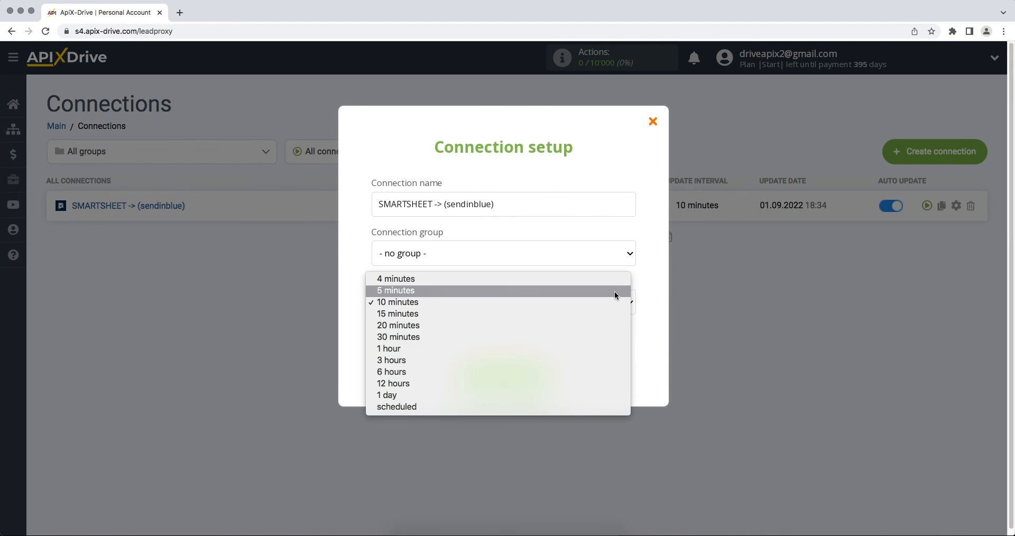
left_click(614, 291)
left_click(474, 379)
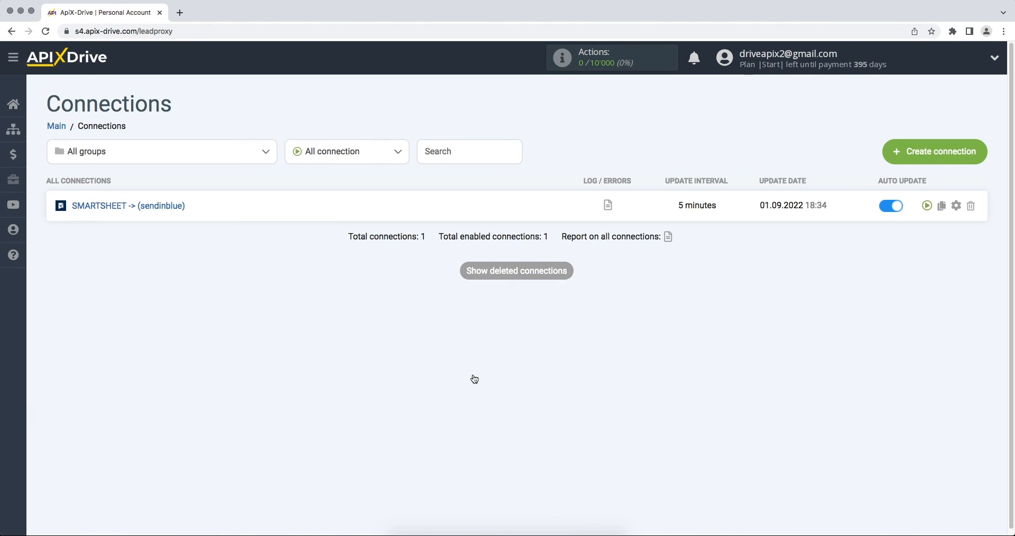